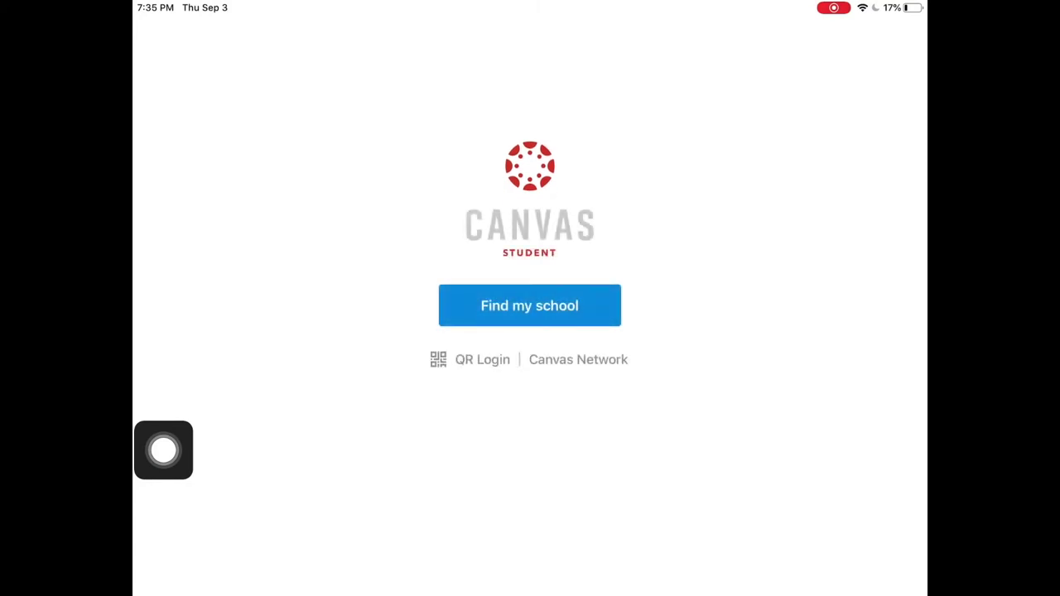
Search 'ttsd' and choose Tigard-Tualatin School District to load its Google sign-in page
{"action": "mouse_move", "coordinate": [163, 450]}
{"action": "left_mouse_down"}
{"action": "mouse_move", "coordinate": [303, 378]}
{"action": "mouse_move", "coordinate": [512, 362]}
{"action": "left_mouse_up"}
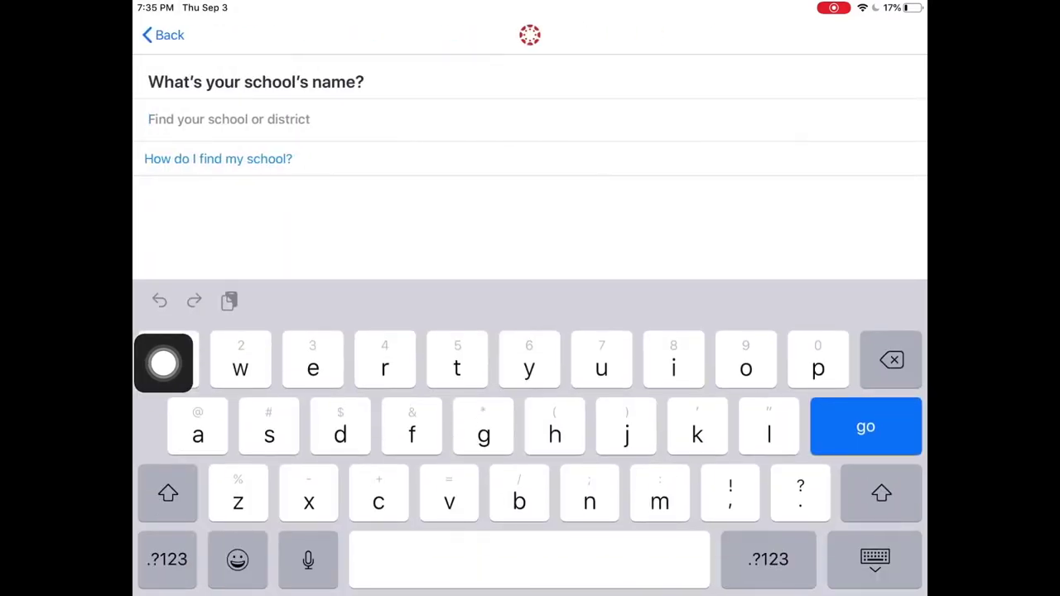
{"action": "type", "text": "tts"}
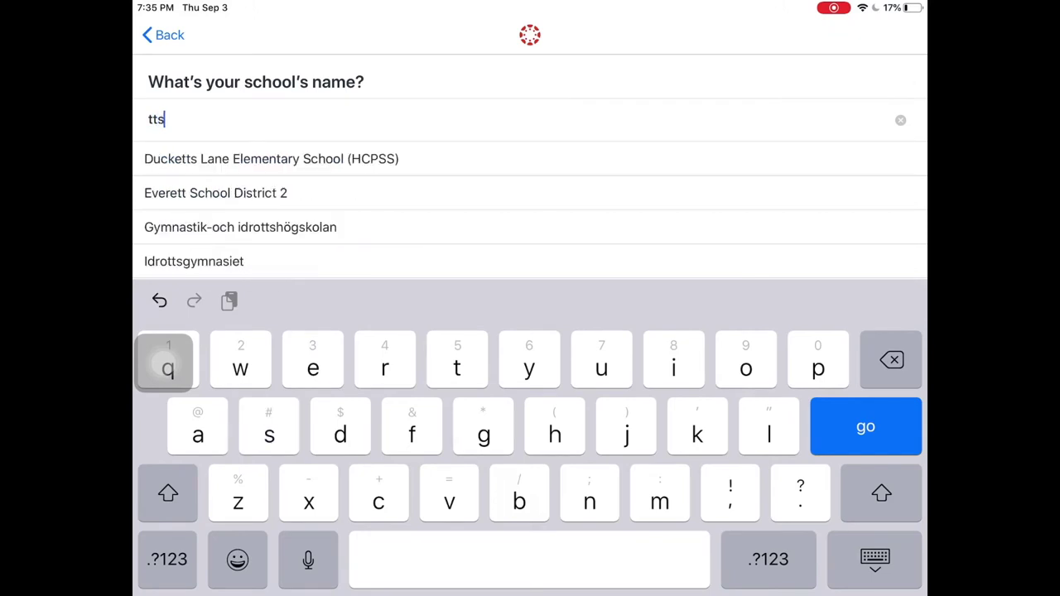
{"action": "type", "text": "d"}
{"action": "scroll", "coordinate": [530, 211], "scroll_direction": "down", "scroll_amount": 3}
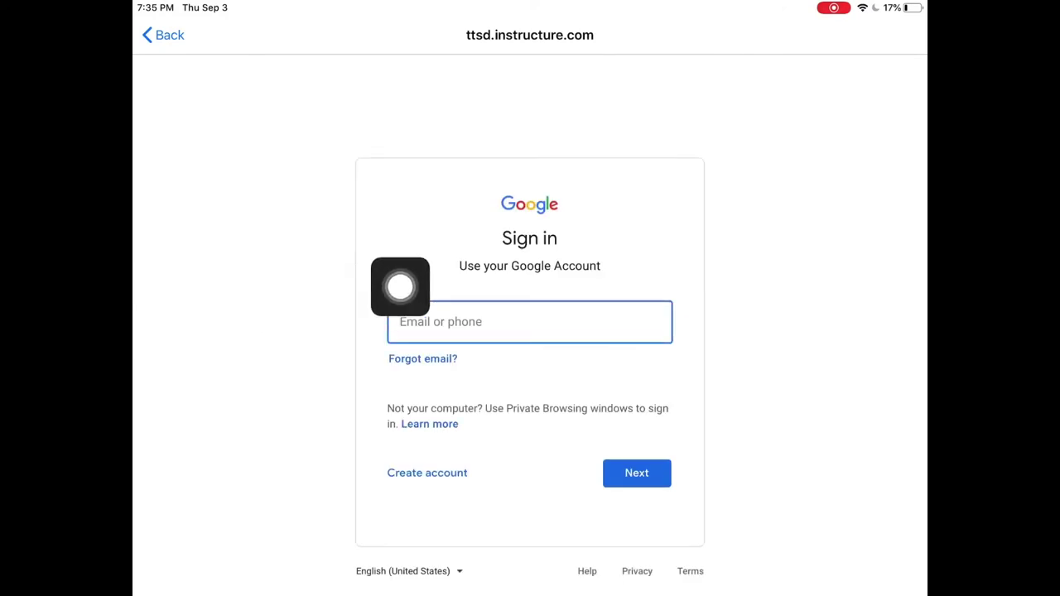
Enter the school Google account email and password and submit to log in
{"action": "mouse_move", "coordinate": [163, 304]}
{"action": "left_mouse_down"}
{"action": "mouse_move", "coordinate": [443, 240]}
{"action": "mouse_move", "coordinate": [552, 380]}
{"action": "mouse_move", "coordinate": [455, 436]}
{"action": "left_mouse_up"}
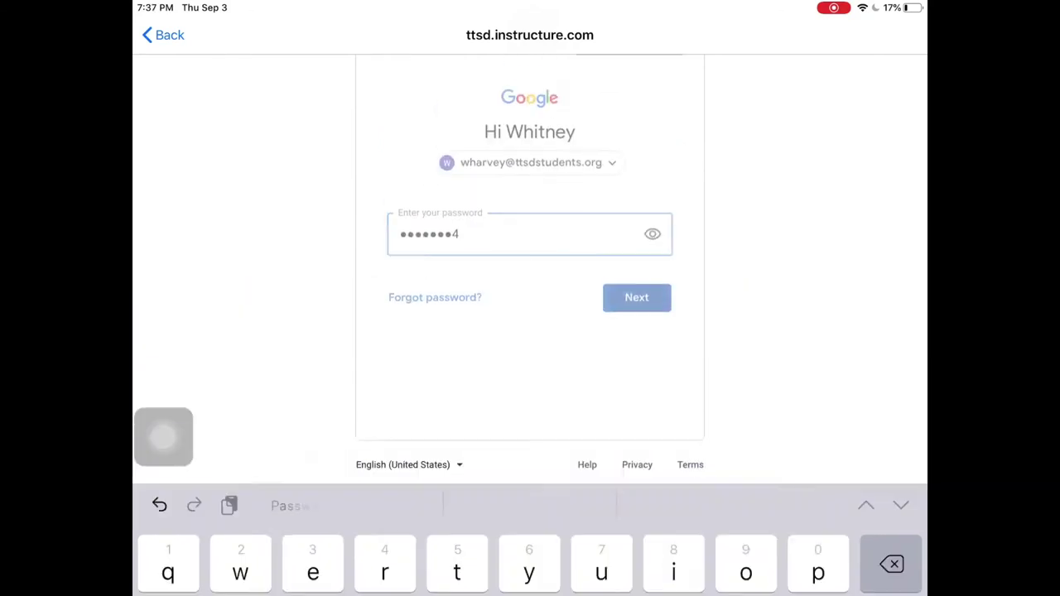
{"action": "key", "text": "Return"}
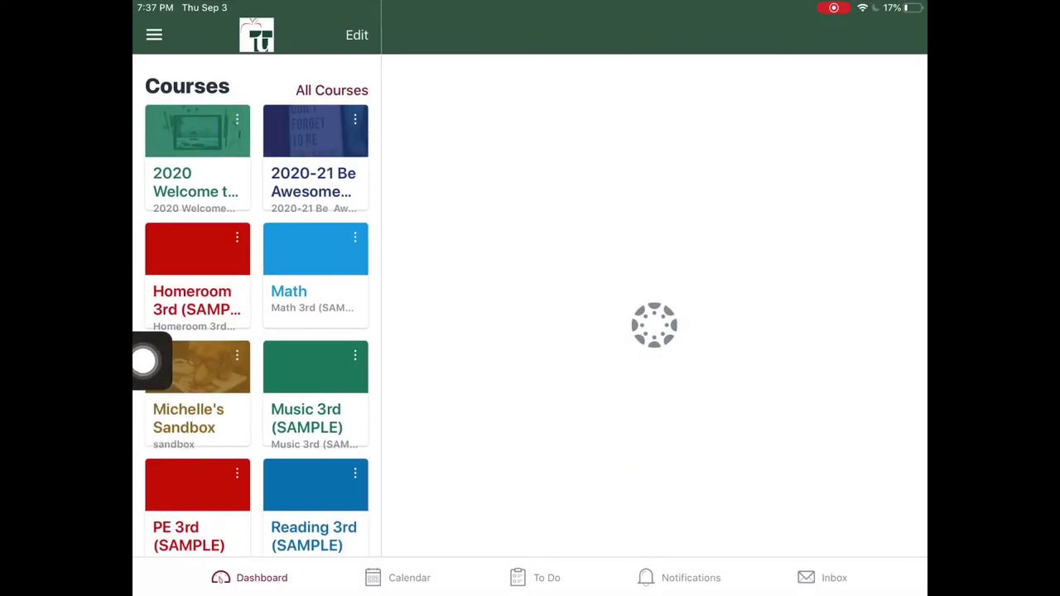
Open the Homeroom 3rd (SAMPLE) course from the Dashboard course cards
{"action": "scroll", "coordinate": [157, 365], "scroll_direction": "down", "scroll_amount": 1}
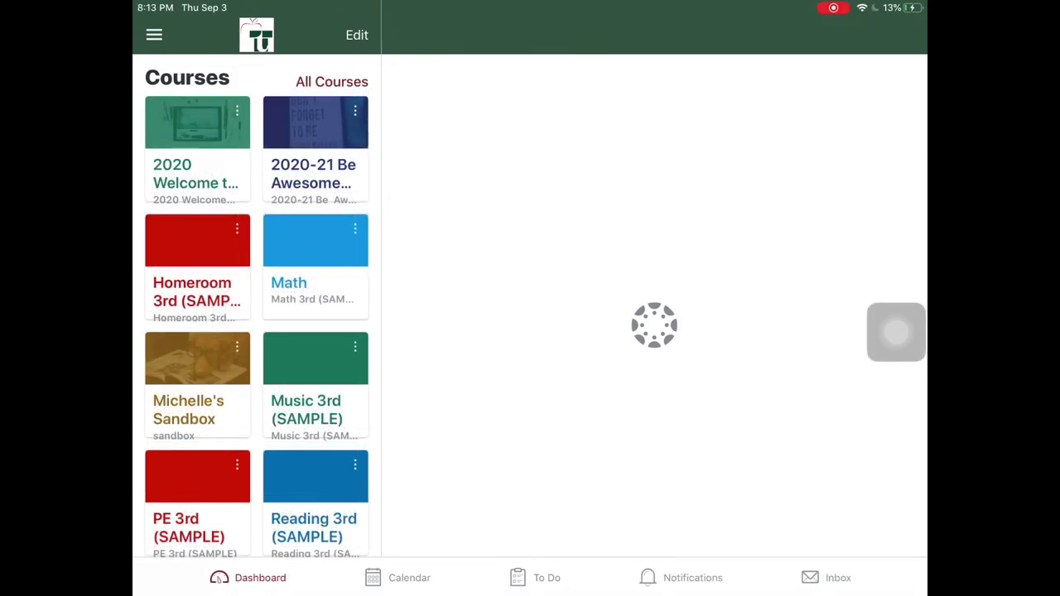
{"action": "left_click", "coordinate": [197, 265]}
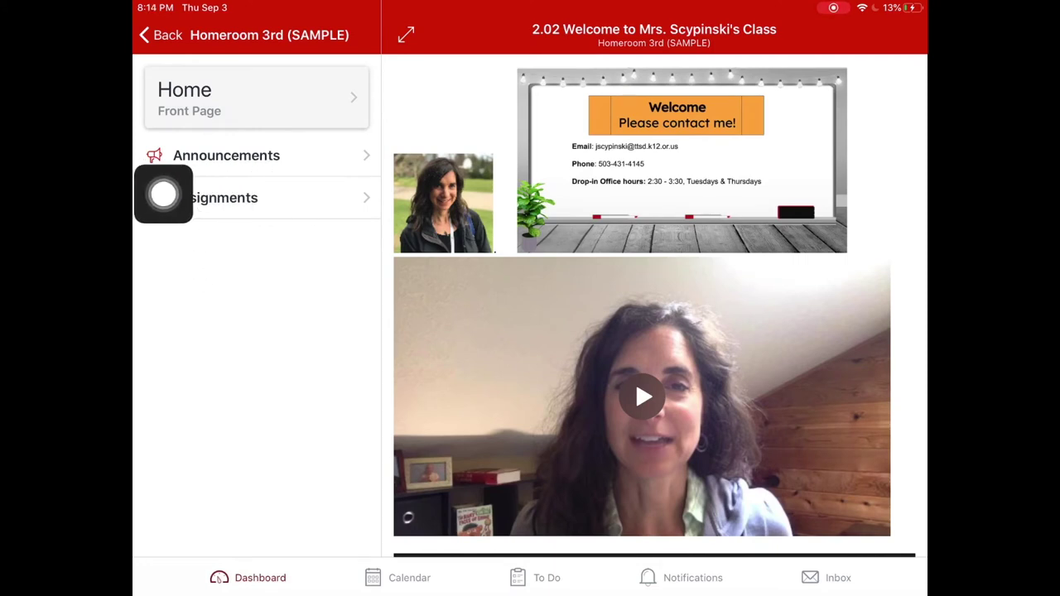
Open the 'First Day of School: Join code' announcement and follow its Google Meet link
{"action": "left_click", "coordinate": [227, 155]}
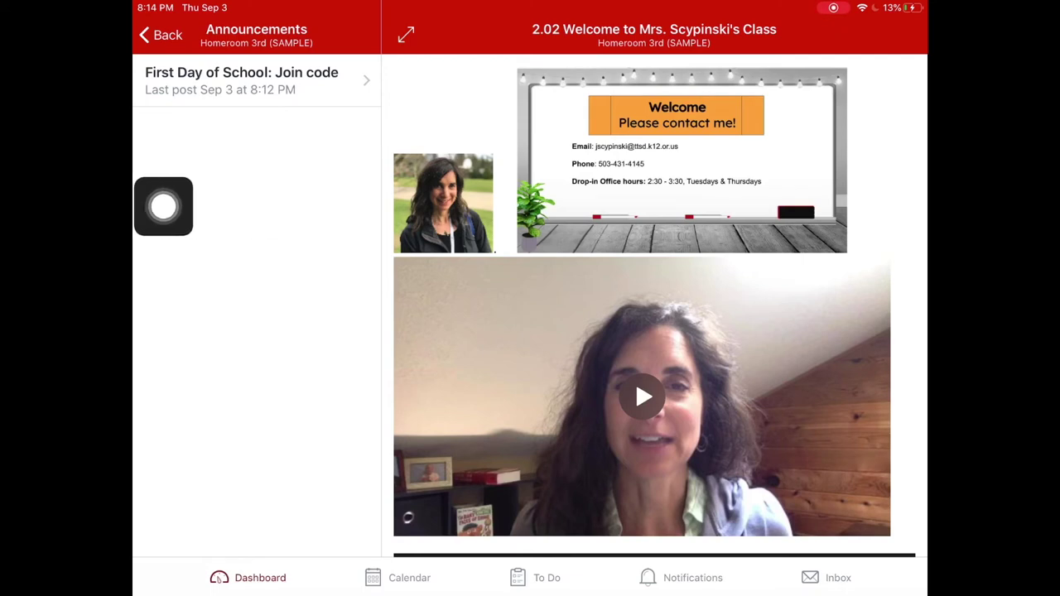
{"action": "left_click", "coordinate": [241, 80]}
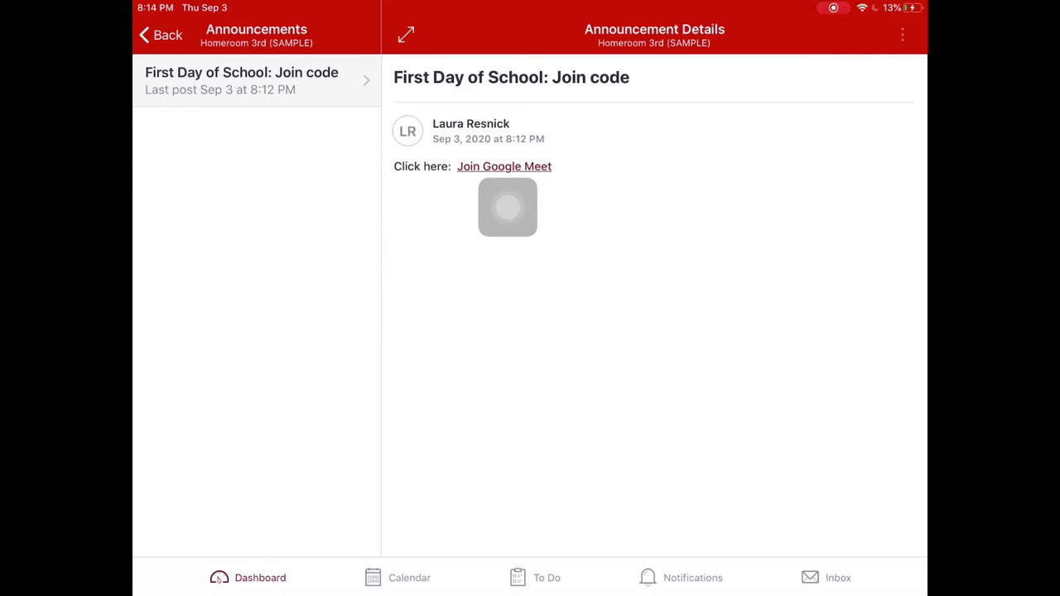
{"action": "left_click_drag", "start_coordinate": [508, 207], "coordinate": [486, 308]}
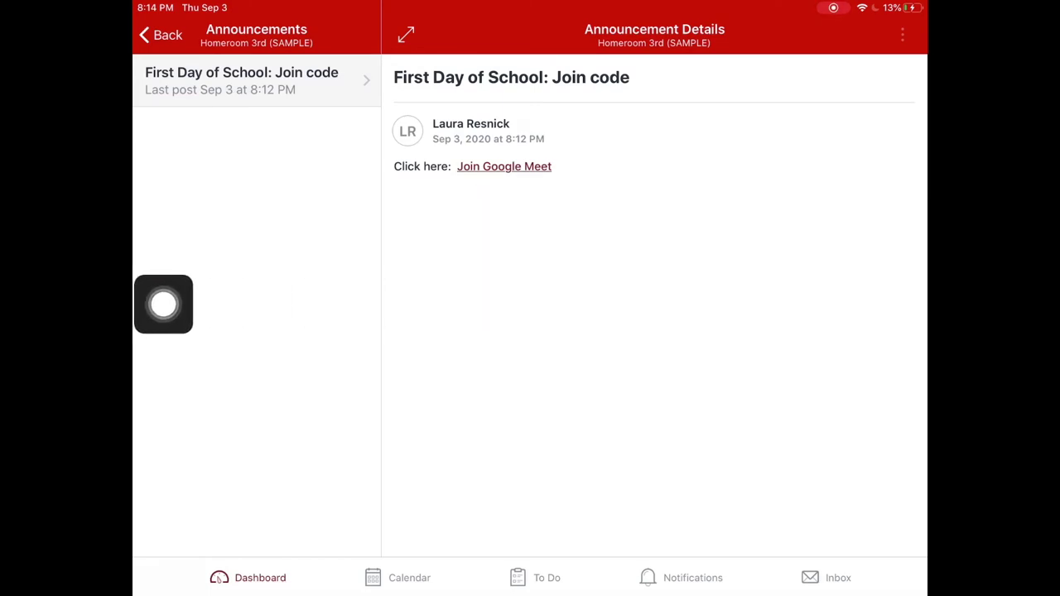
{"action": "left_click", "coordinate": [503, 166]}
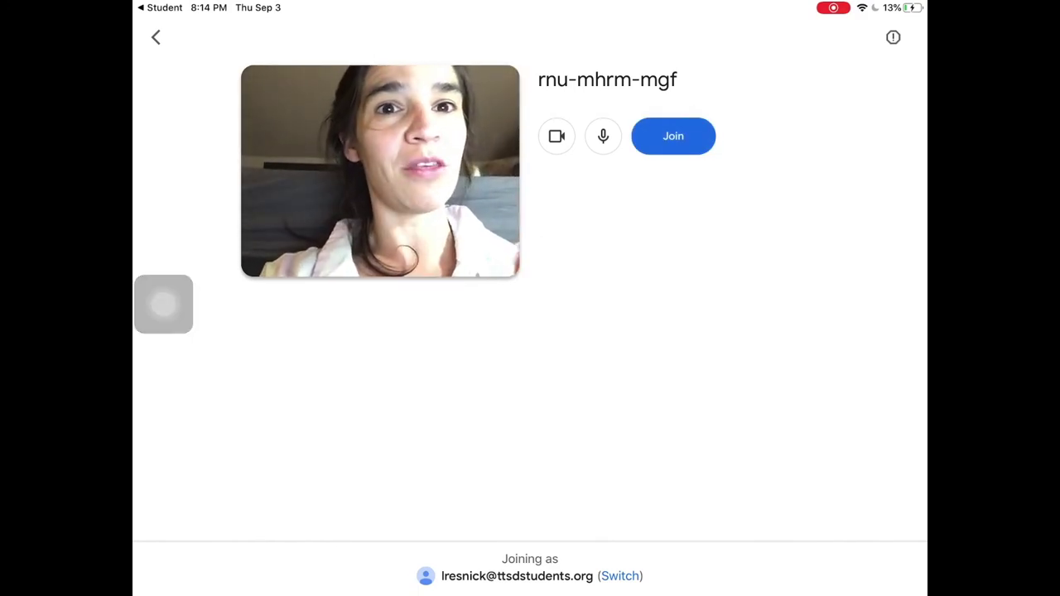
Mute the microphone and send a request to join the class Google Meet
{"action": "left_click_drag", "start_coordinate": [163, 304], "coordinate": [624, 193]}
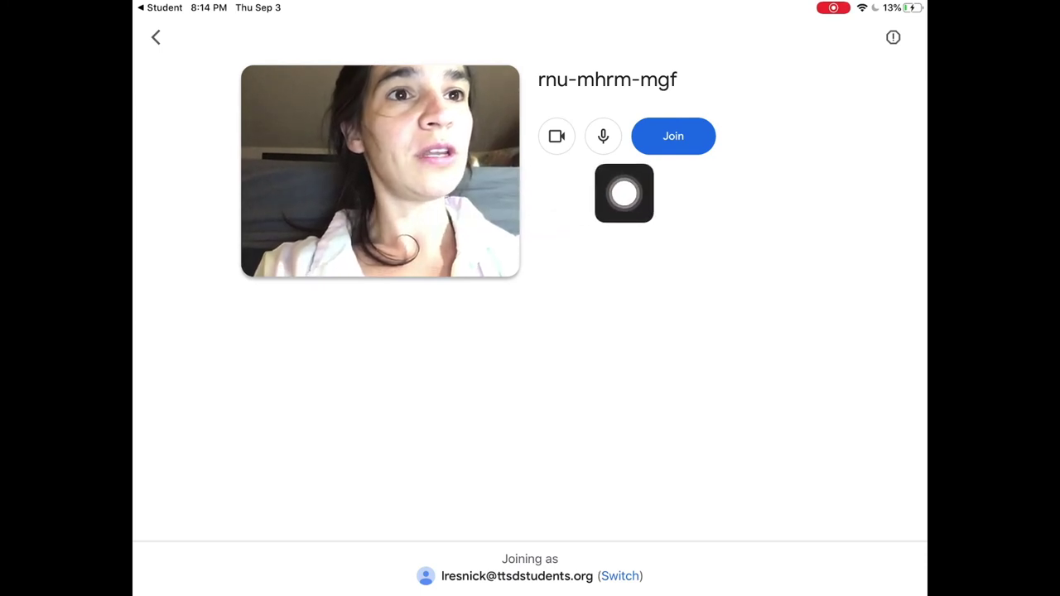
{"action": "left_click_drag", "start_coordinate": [624, 193], "coordinate": [607, 210]}
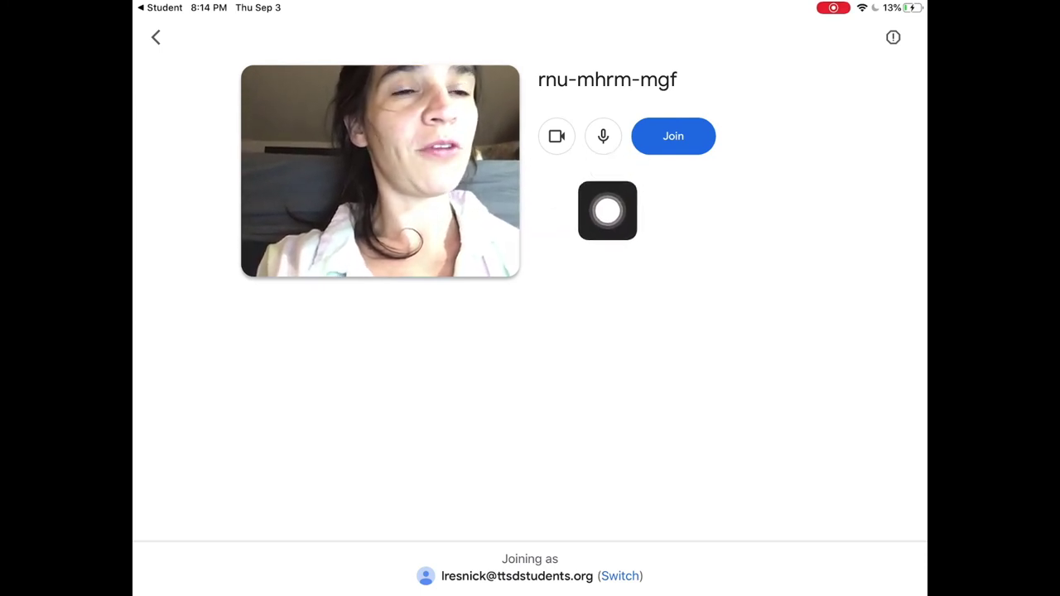
{"action": "left_click", "coordinate": [603, 136]}
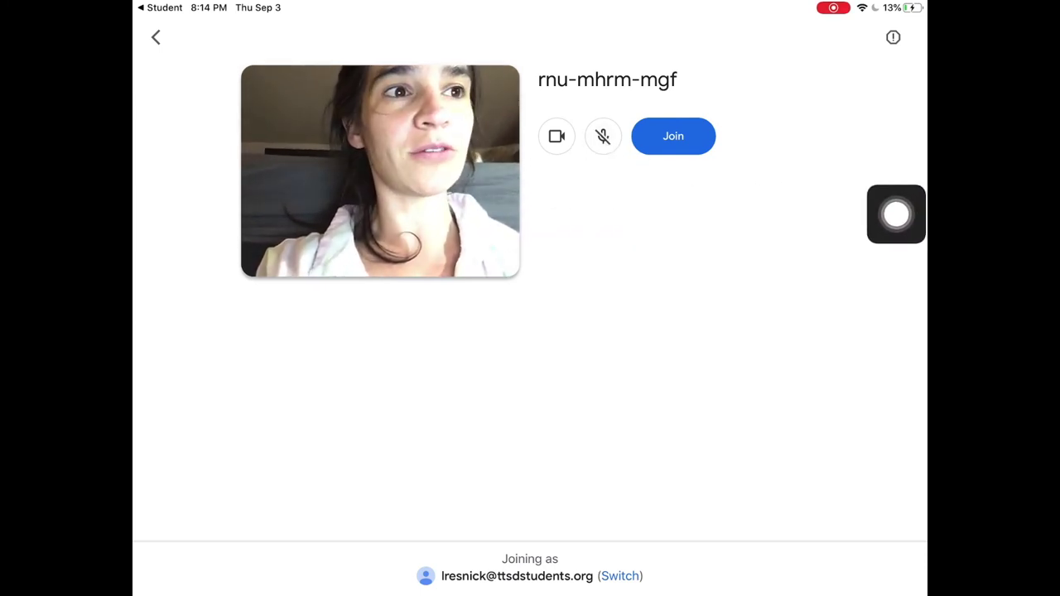
{"action": "mouse_move", "coordinate": [896, 215]}
{"action": "left_mouse_down"}
{"action": "mouse_move", "coordinate": [720, 180]}
{"action": "mouse_move", "coordinate": [668, 191]}
{"action": "left_mouse_up"}
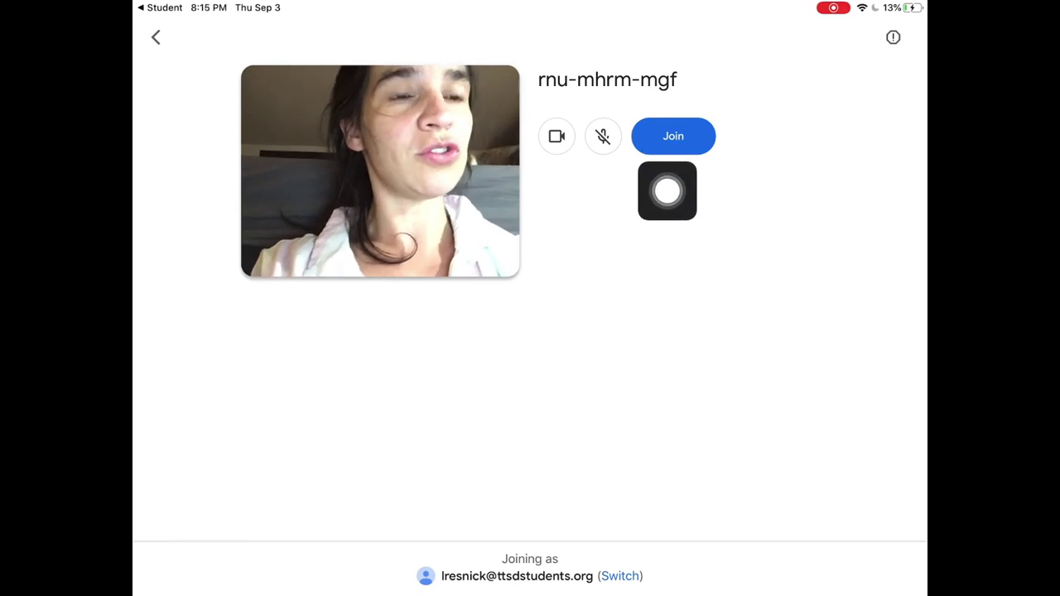
{"action": "left_click", "coordinate": [673, 136]}
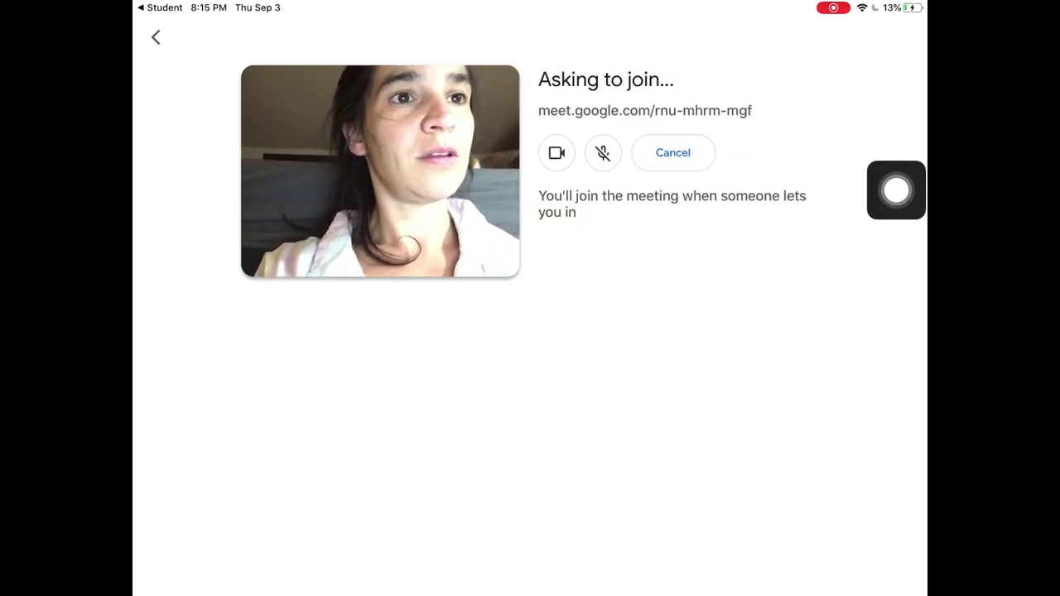
{"action": "mouse_move", "coordinate": [896, 190]}
{"action": "left_mouse_down"}
{"action": "mouse_move", "coordinate": [795, 293]}
{"action": "mouse_move", "coordinate": [589, 267]}
{"action": "left_mouse_up"}
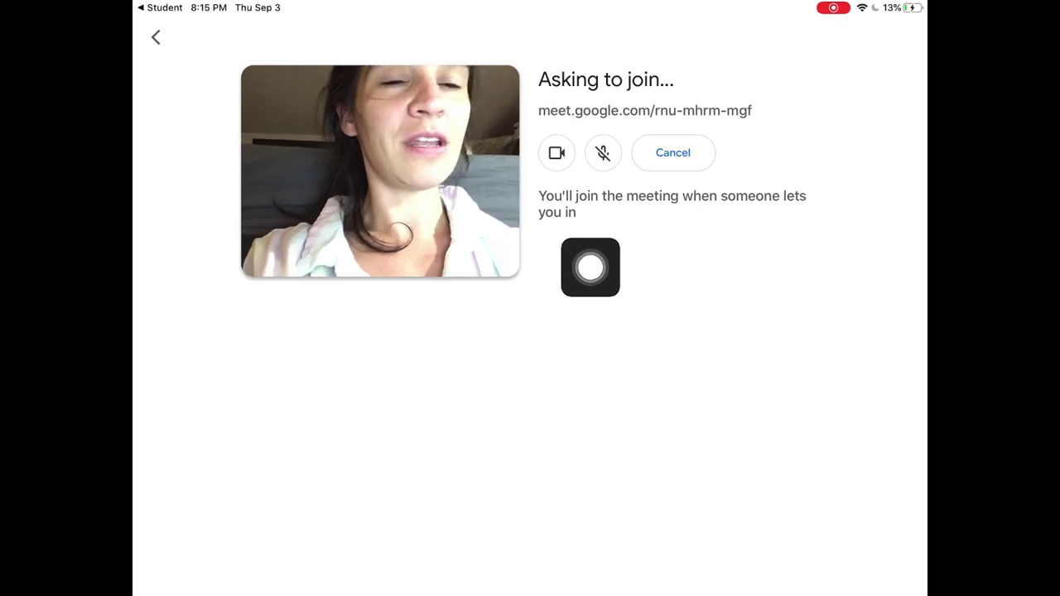
{"action": "left_click_drag", "start_coordinate": [591, 266], "coordinate": [623, 414]}
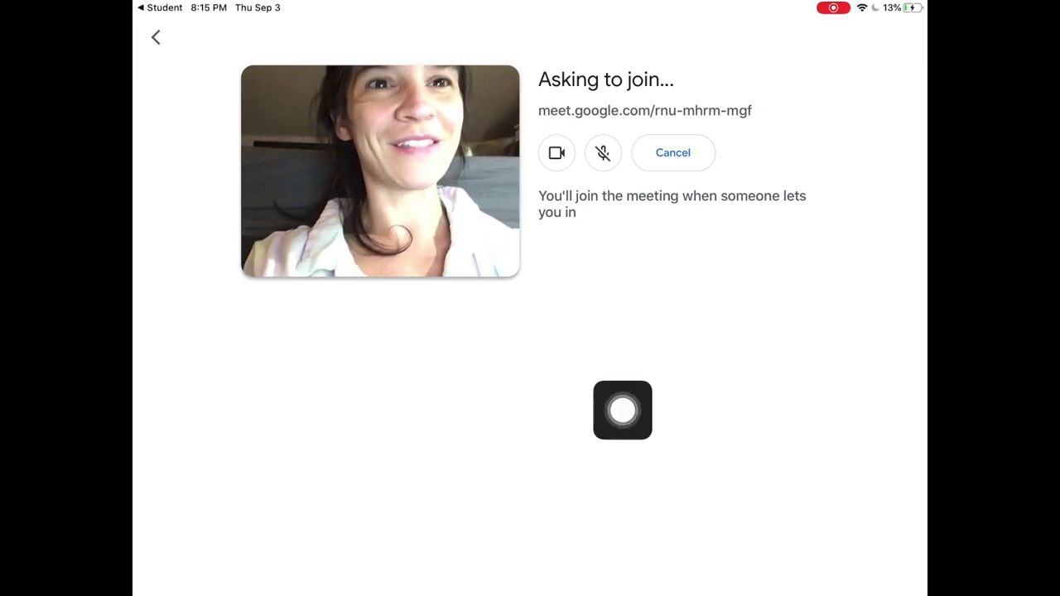